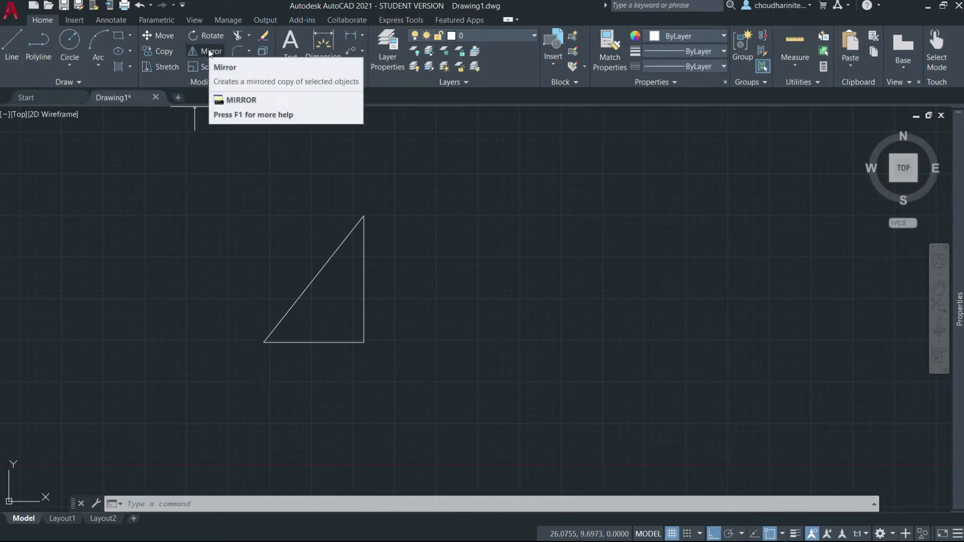
- Mirror the triangle across a vertical line drawn to its right, keeping the source object
click(244, 504)
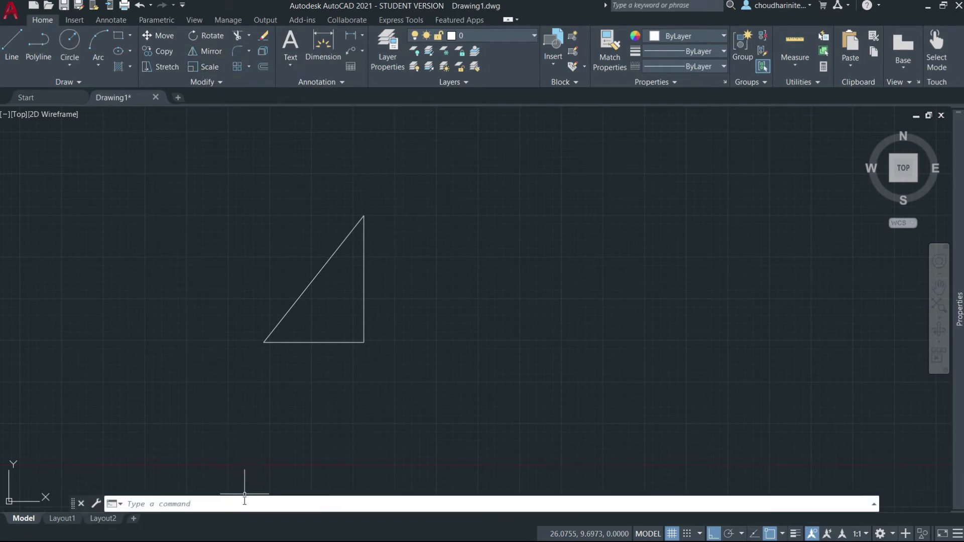
text(mi)
key(Return)
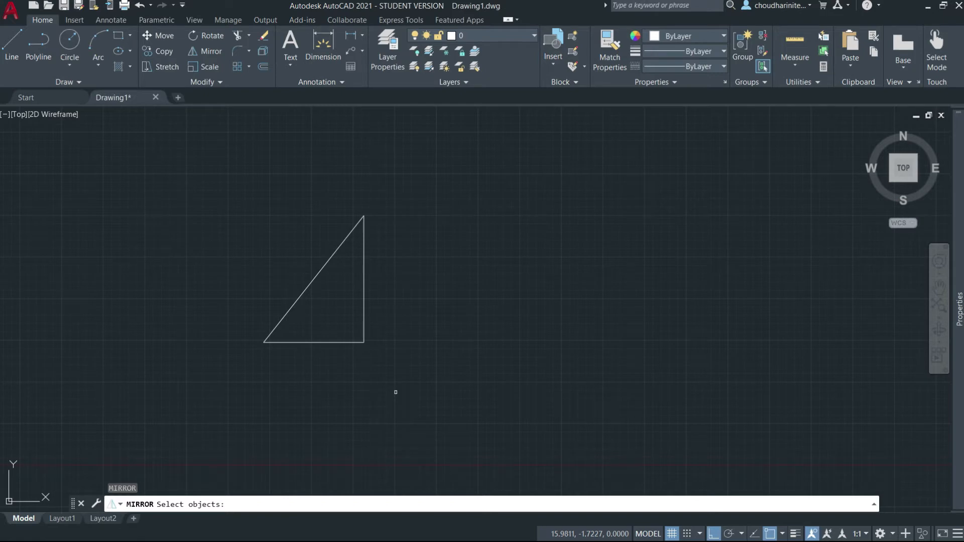
click(371, 352)
click(342, 325)
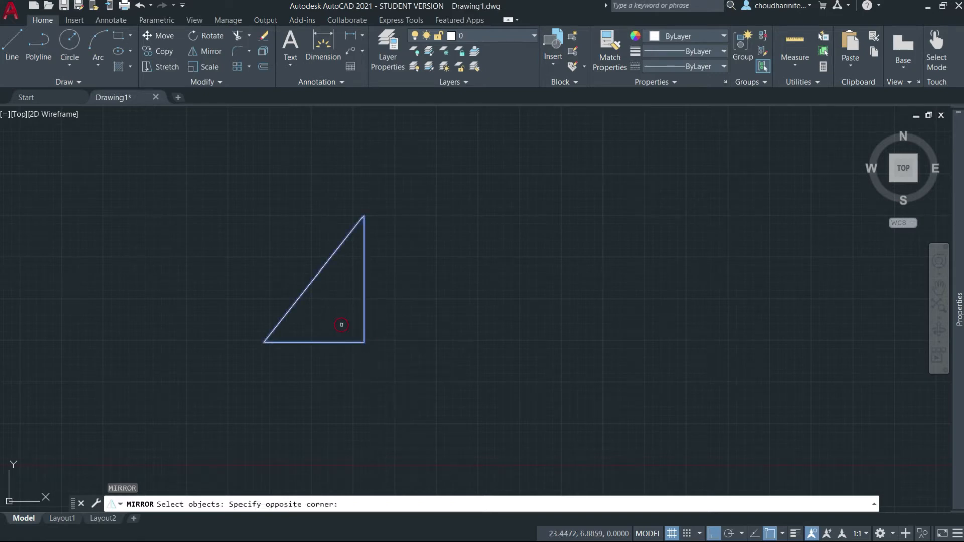
key(Return)
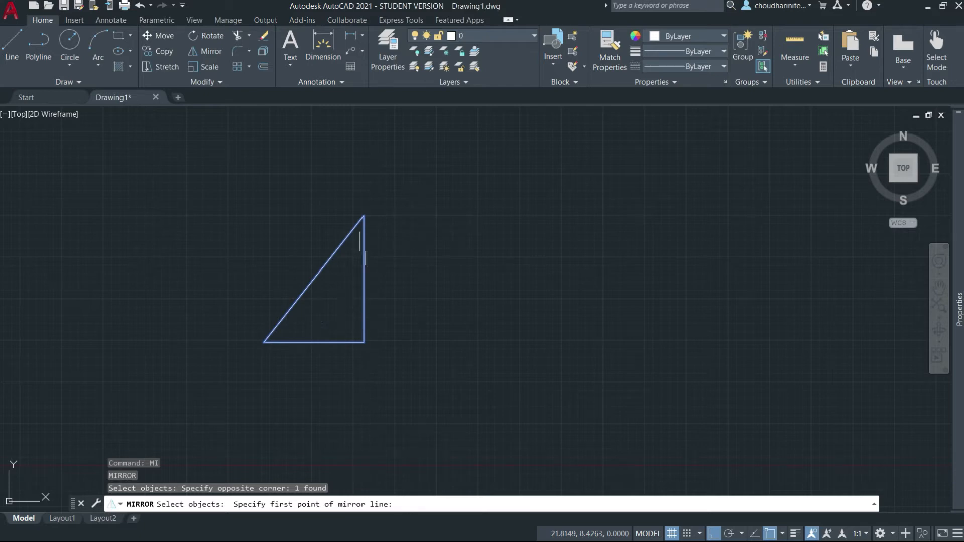
click(409, 202)
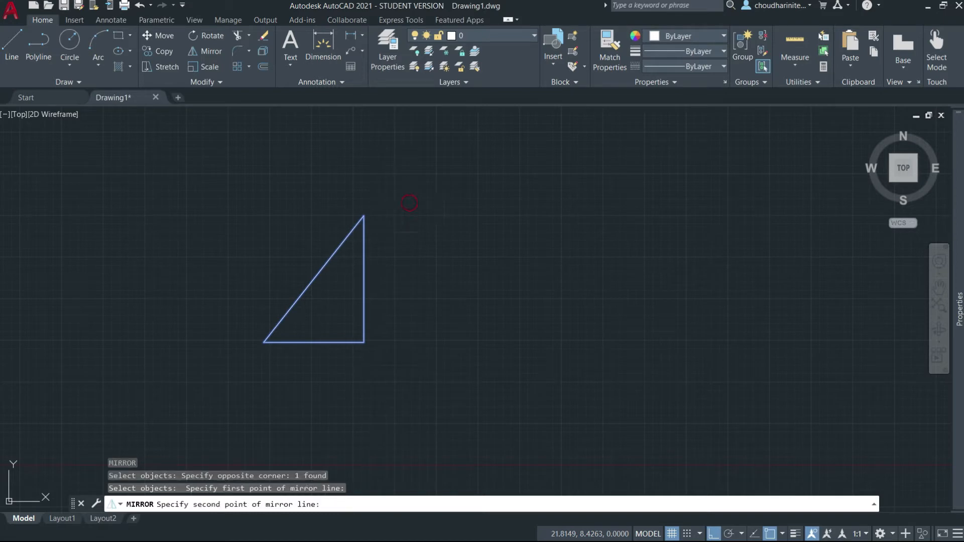
click(416, 386)
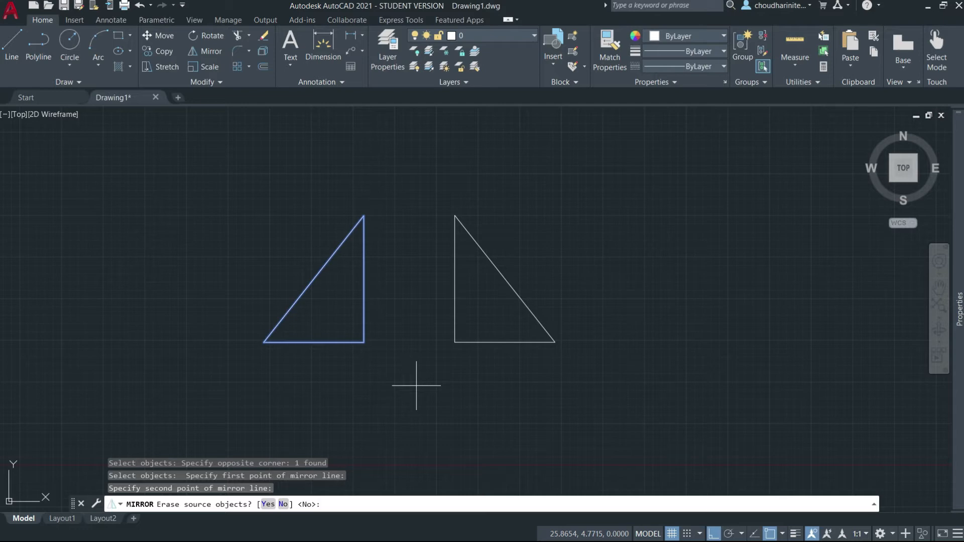
text(n)
key(Return)
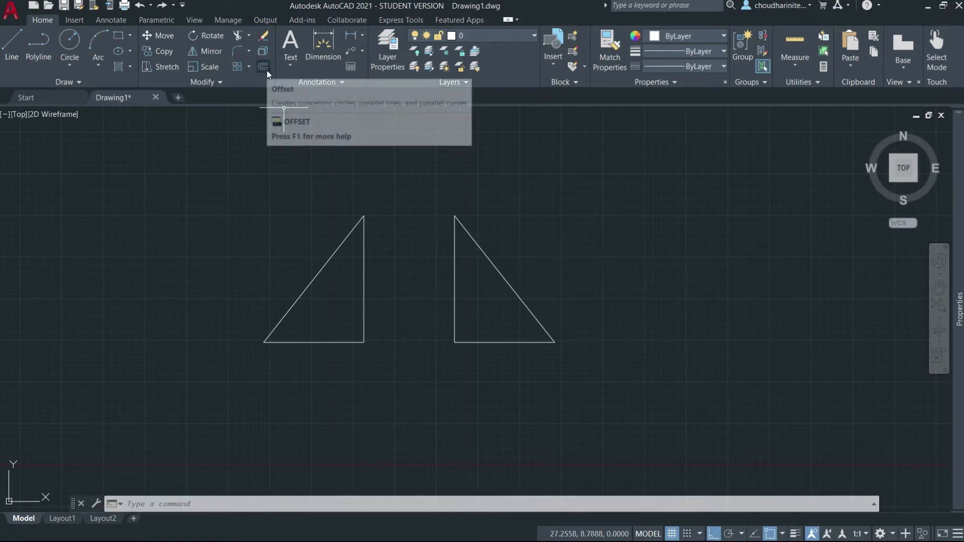
- Offset the mirrored triangle outward by a distance of 1
click(251, 503)
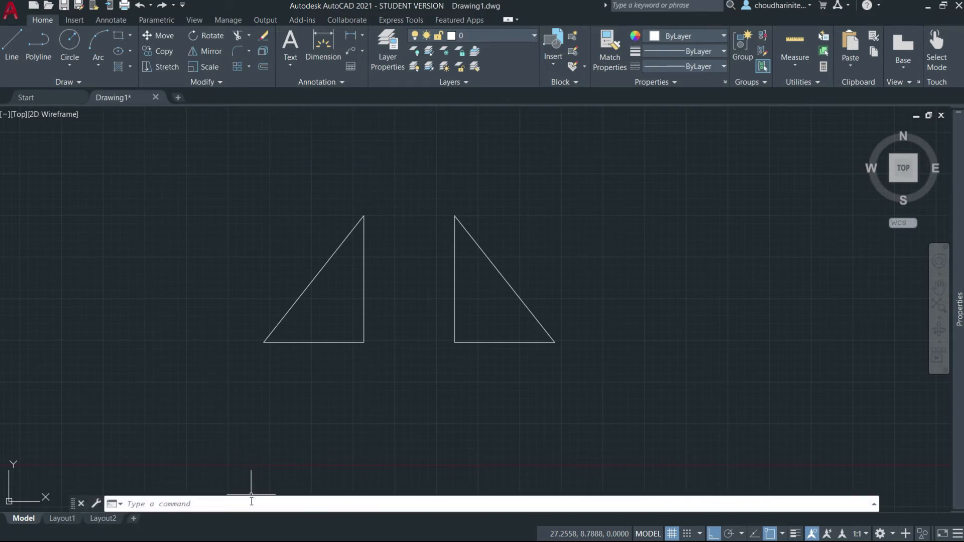
text(o)
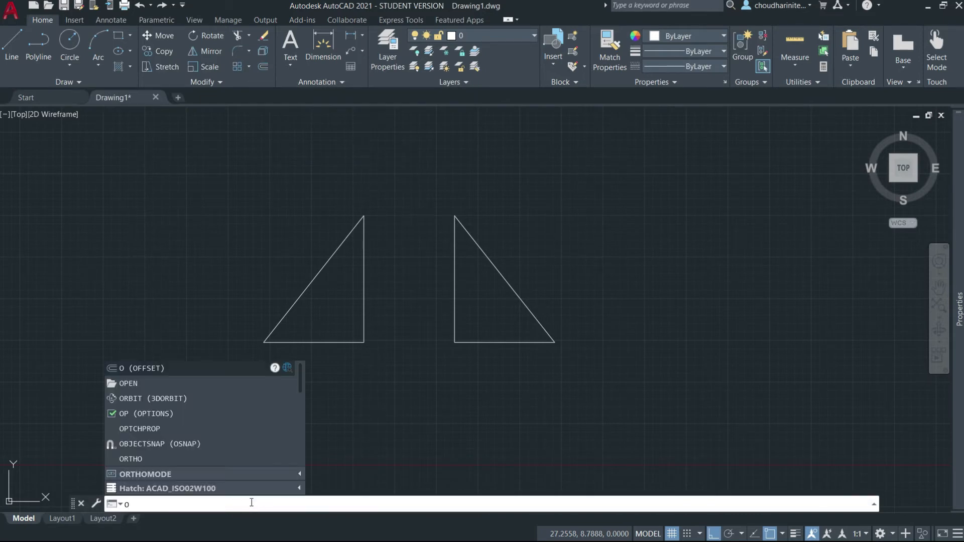
key(Return)
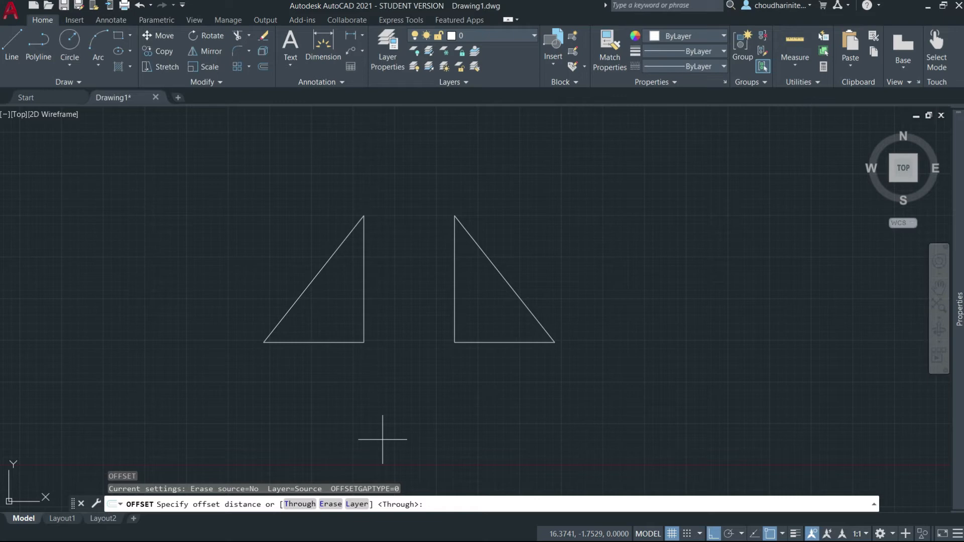
text(1)
key(Return)
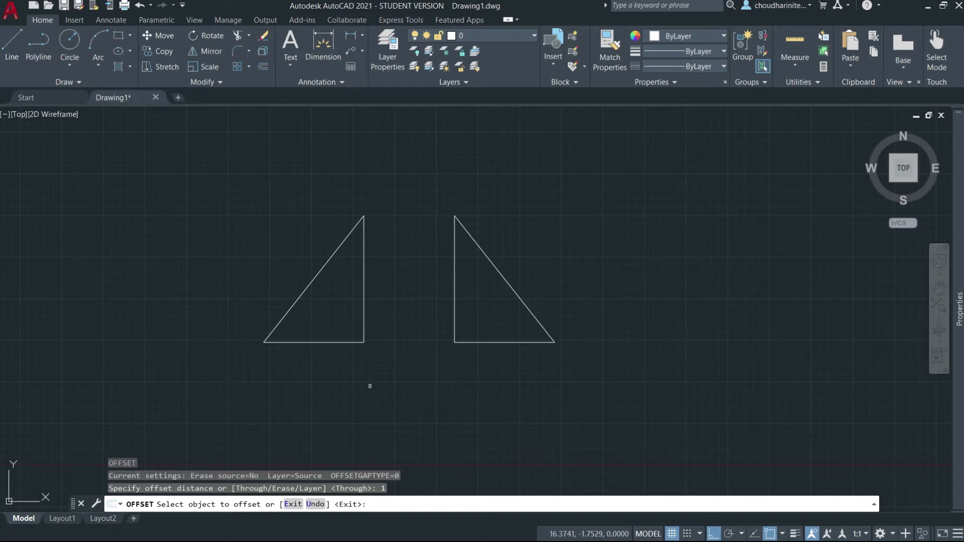
click(455, 316)
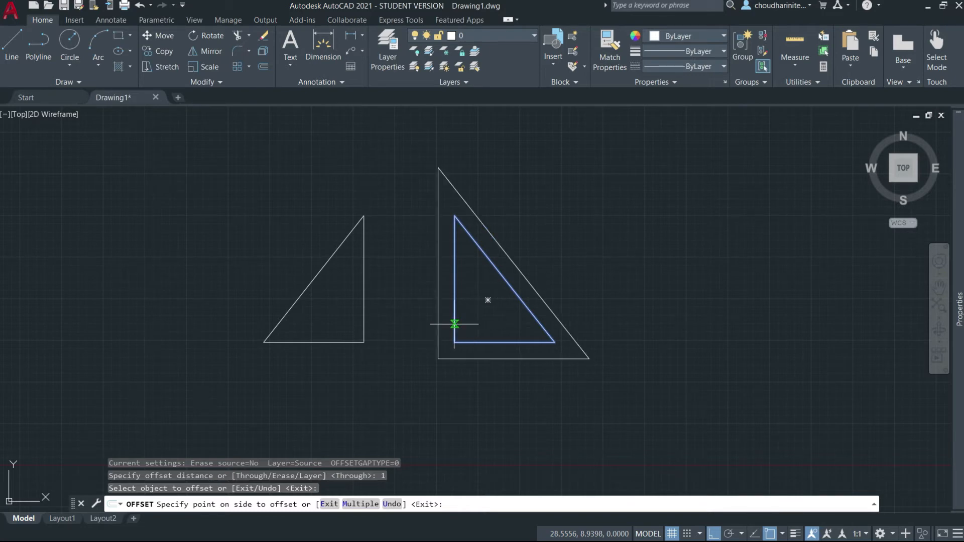
click(423, 327)
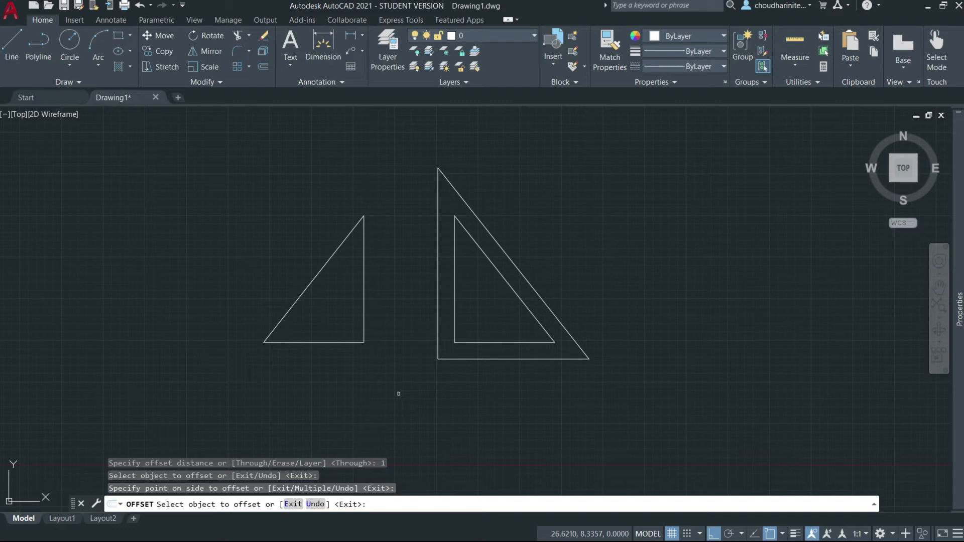
key(Escape)
- Draw a vertical polyline about 9.6 units long to the right of the offset triangles
text(pl)
key(Return)
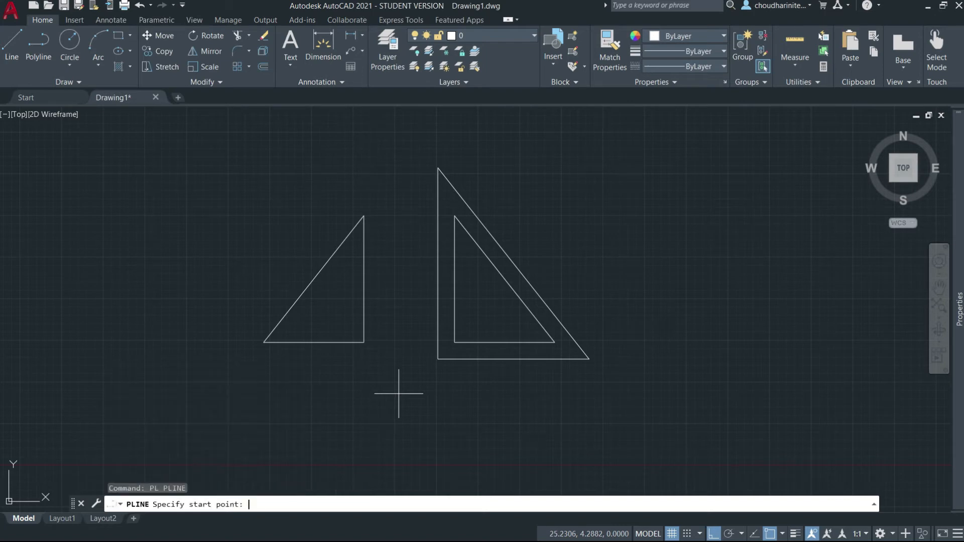
click(651, 207)
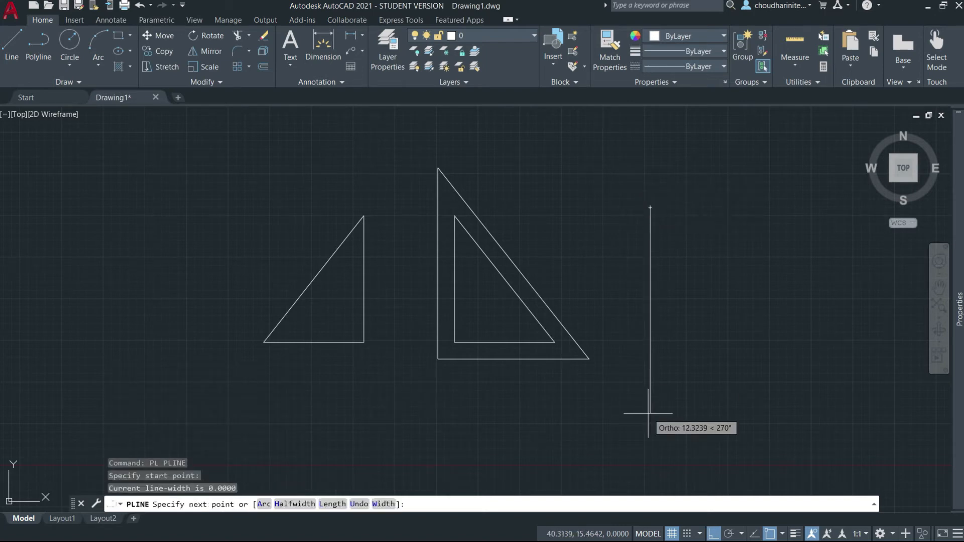
click(648, 368)
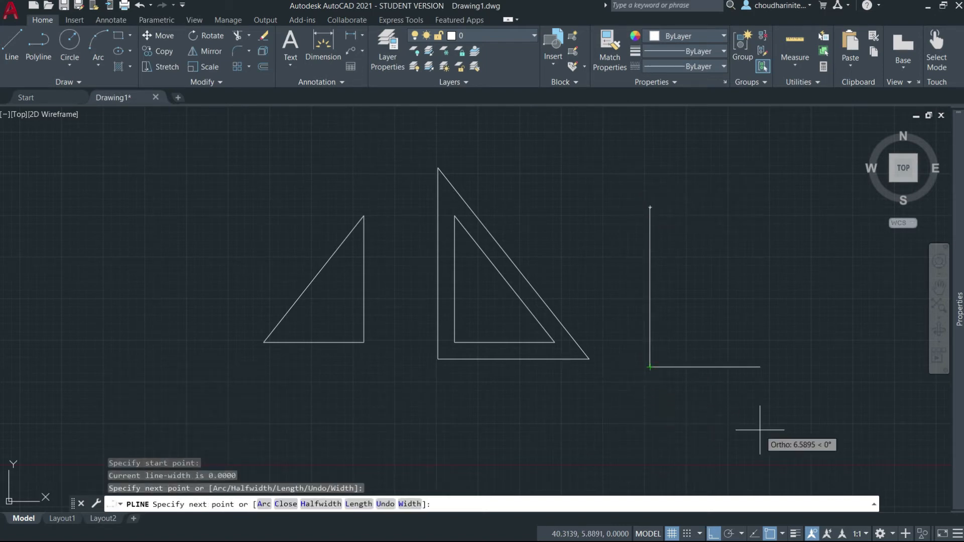
key(Return)
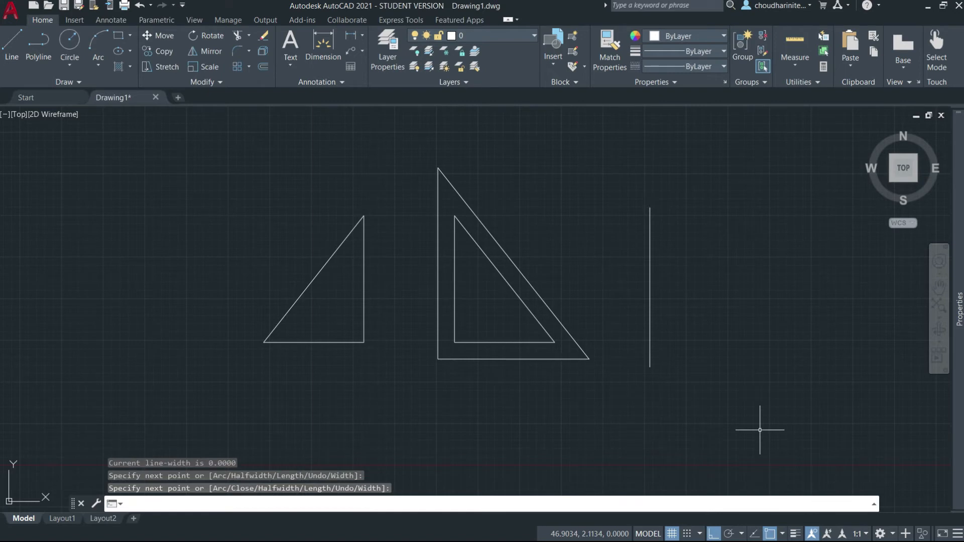
- Offset the vertical line by 1 toward its right, repeating from each new copy until there are four copies
key(Return)
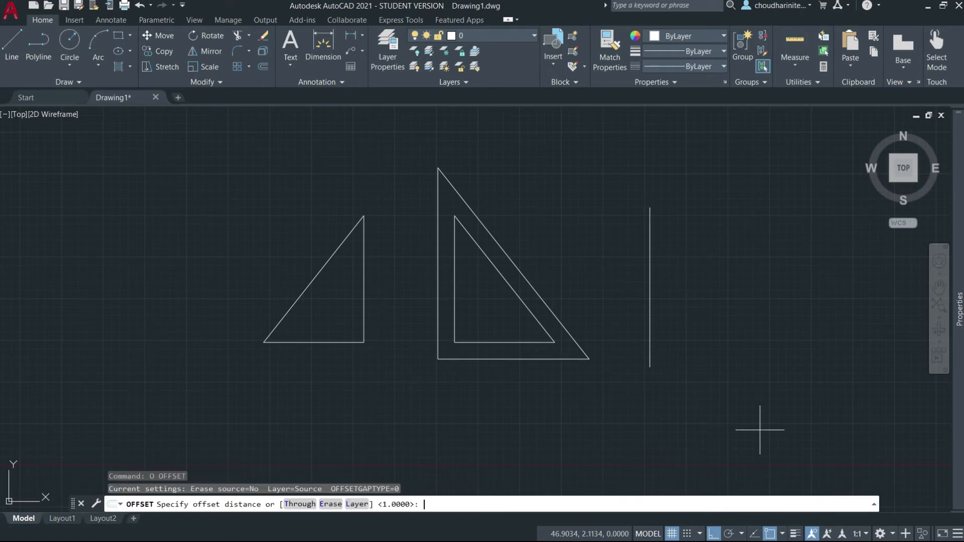
text(1)
key(Return)
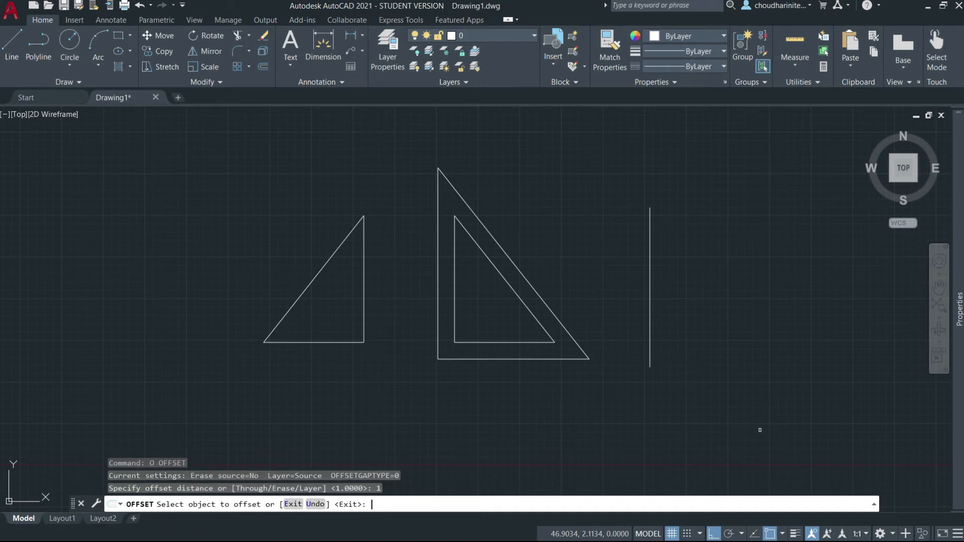
click(650, 296)
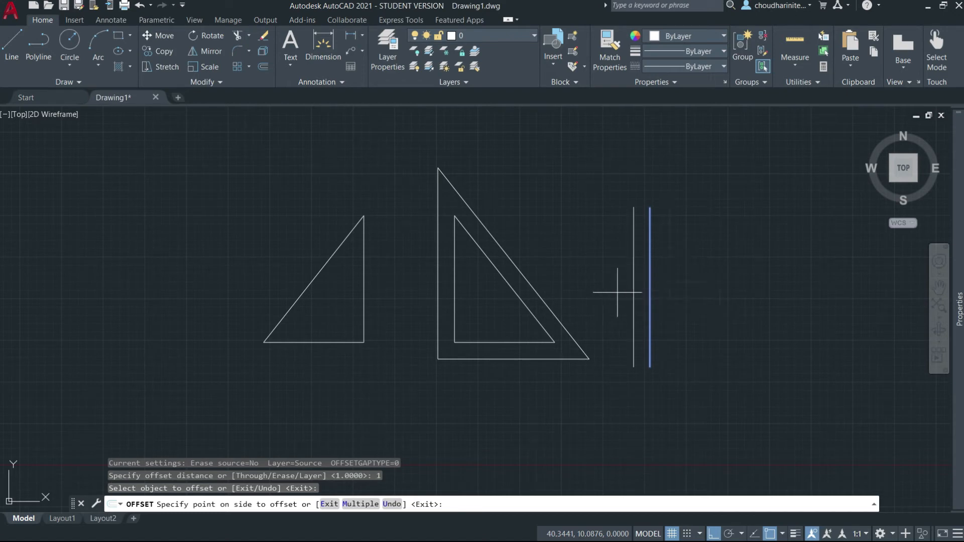
click(698, 292)
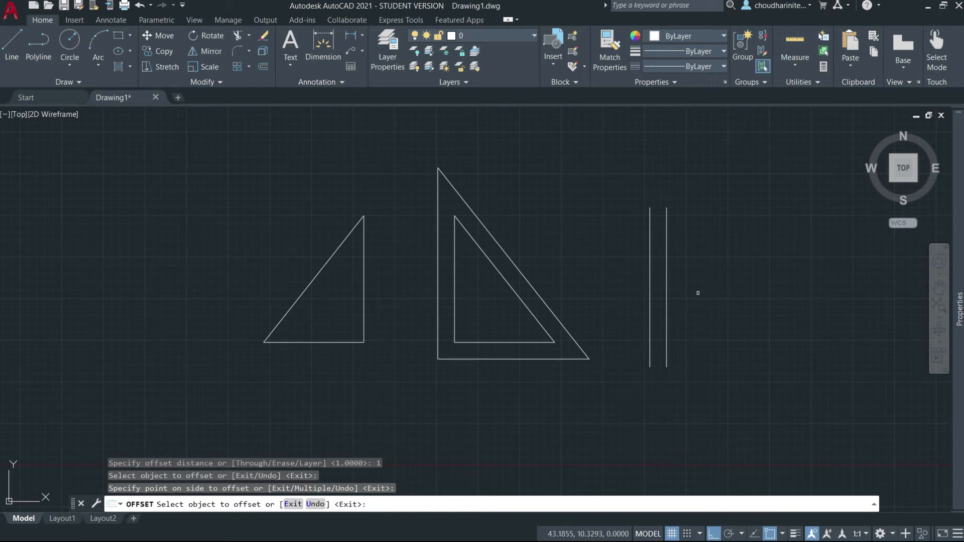
click(666, 313)
click(684, 312)
click(684, 313)
click(715, 314)
click(700, 317)
click(730, 317)
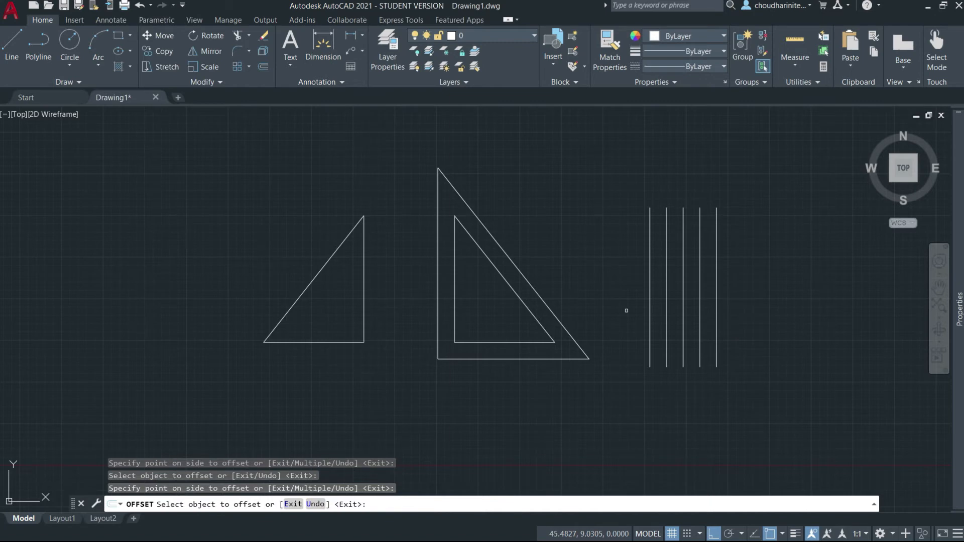
- Offset the outer triangle outward by the same distance three times, each time from the newest outline, and end Offset
click(540, 297)
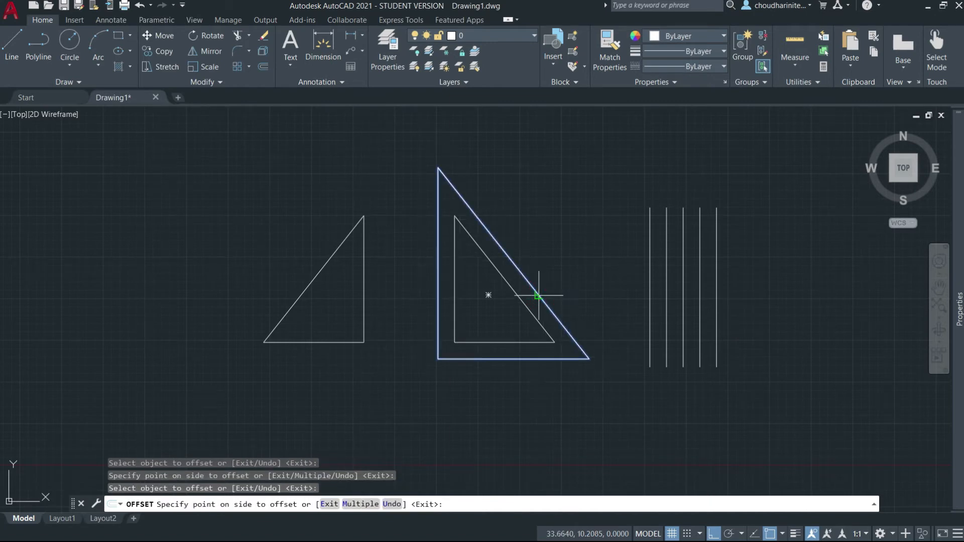
click(544, 274)
click(543, 275)
click(570, 247)
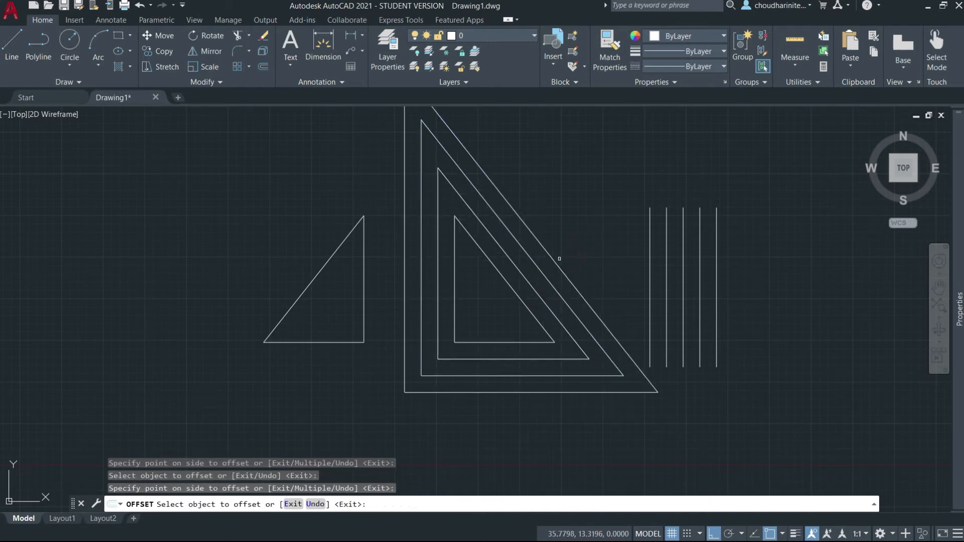
click(554, 261)
click(583, 241)
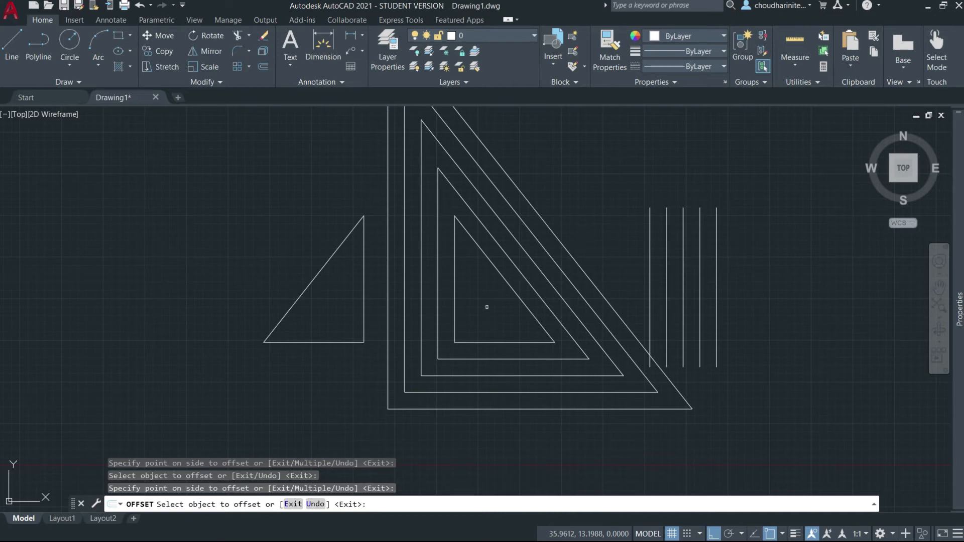
key(Escape)
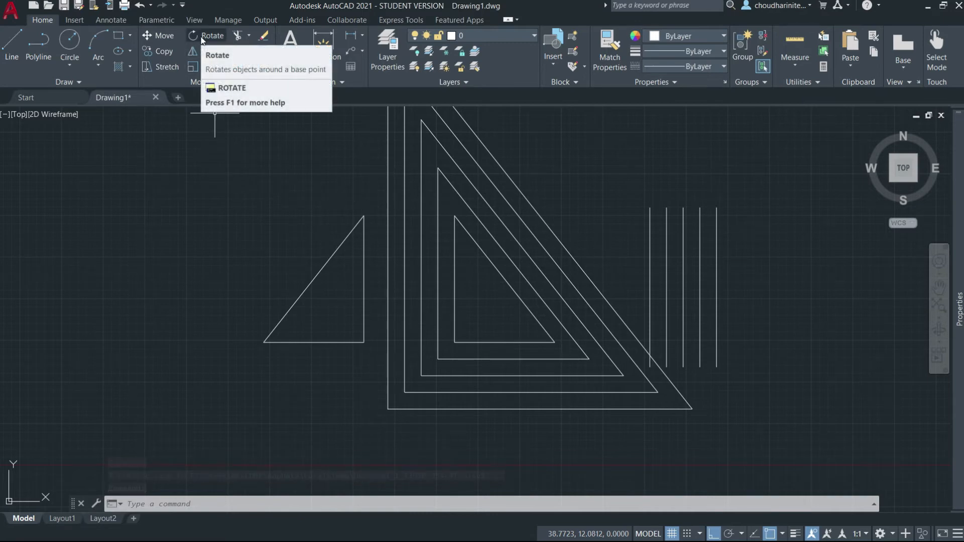
- Rotate the original left triangle by 30 degrees about its lower-left corner
text(ro)
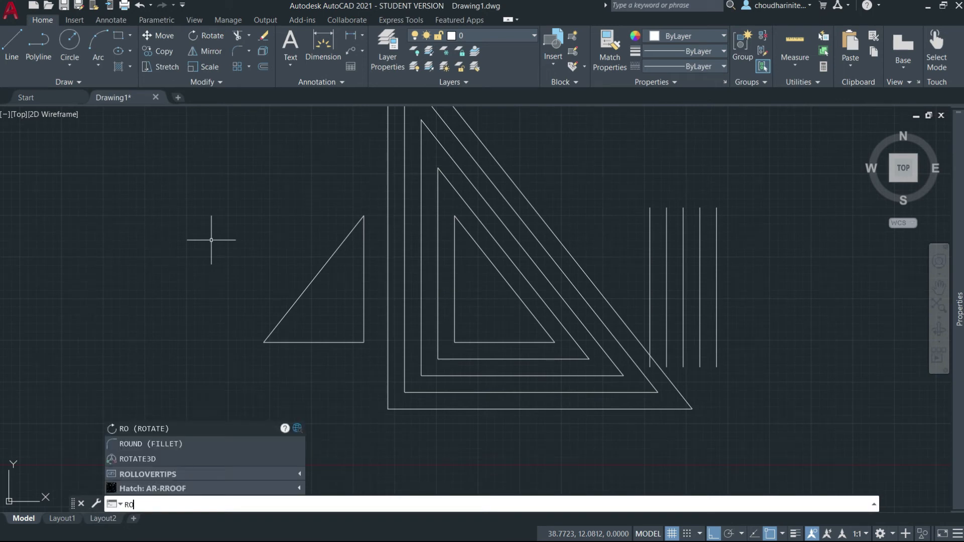
key(Return)
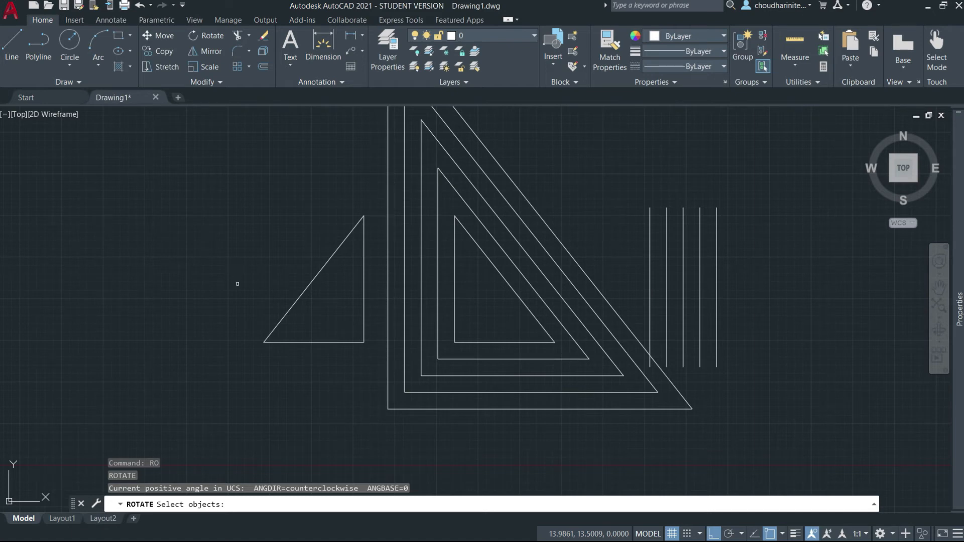
click(285, 319)
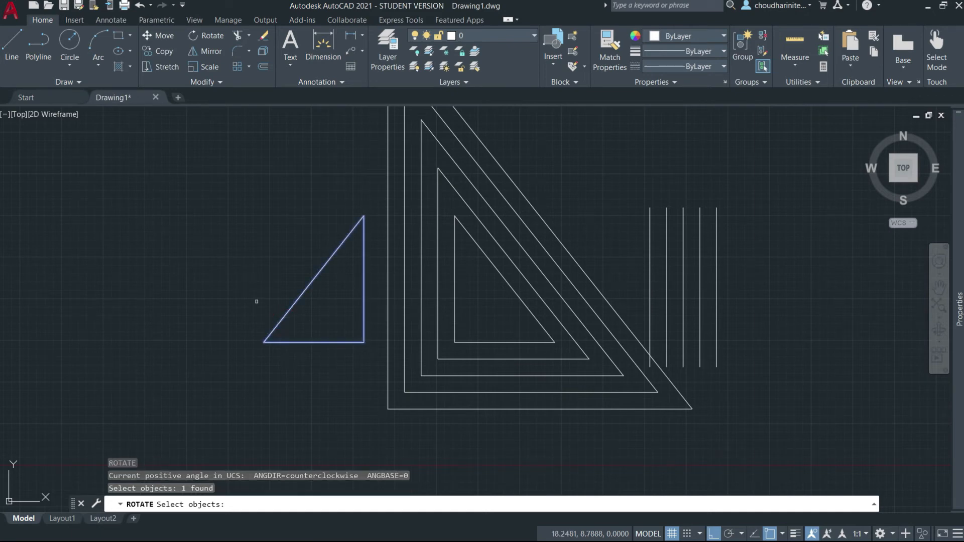
key(Return)
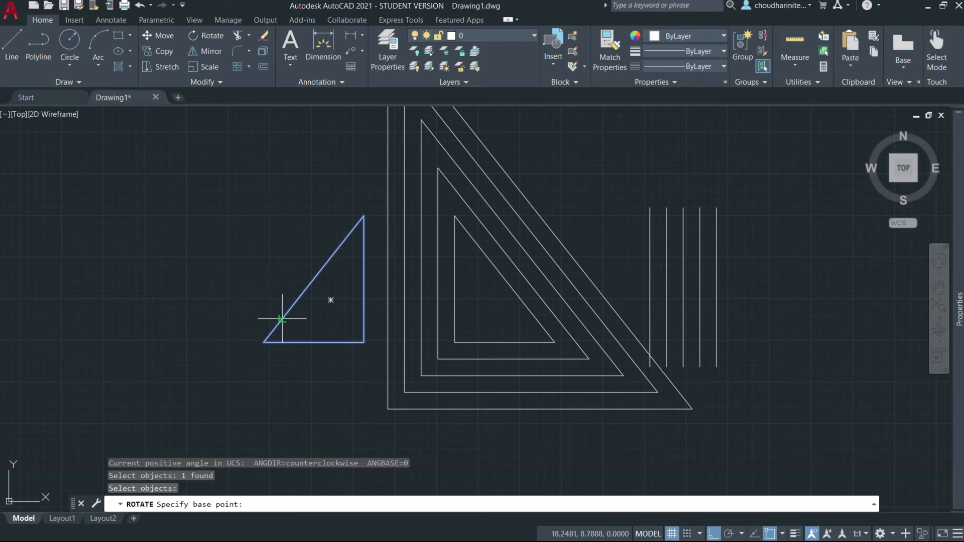
click(263, 342)
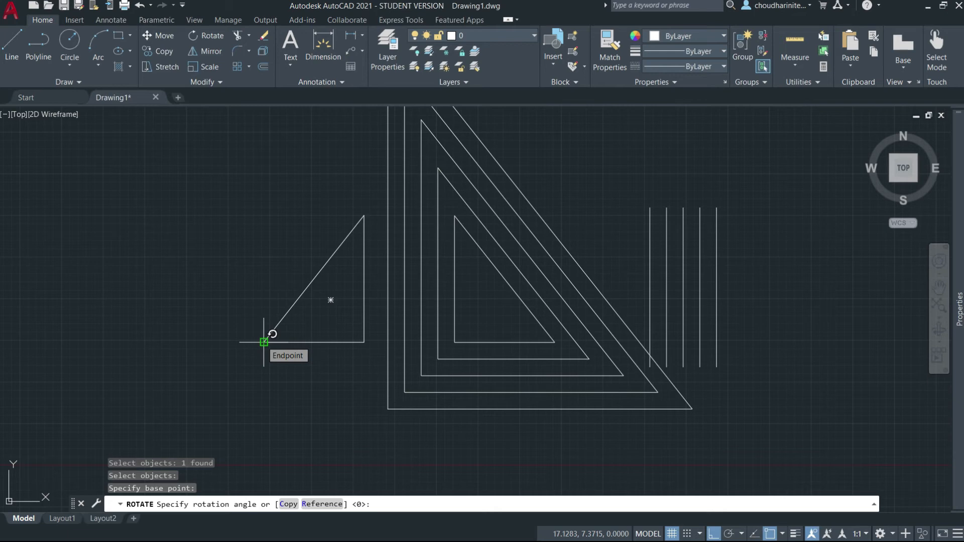
text(30)
key(Return)
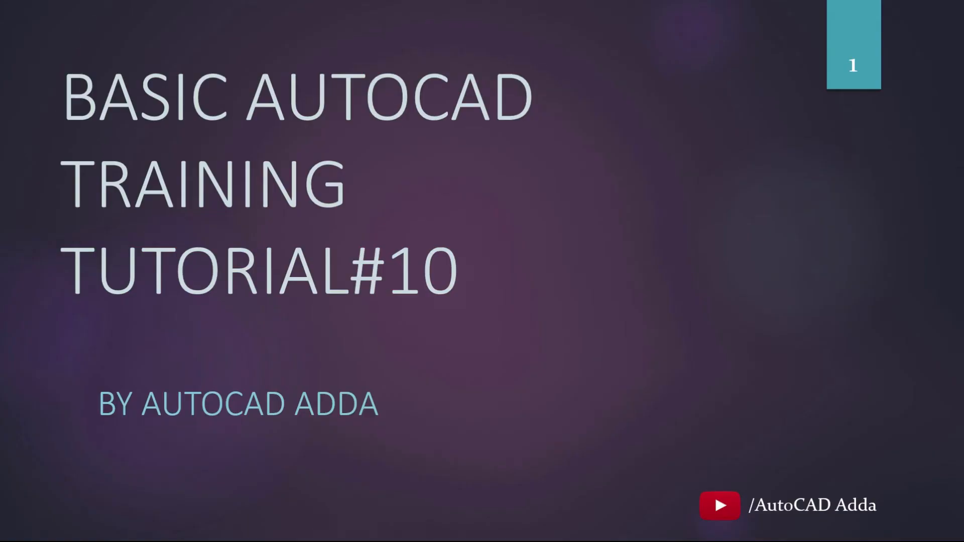